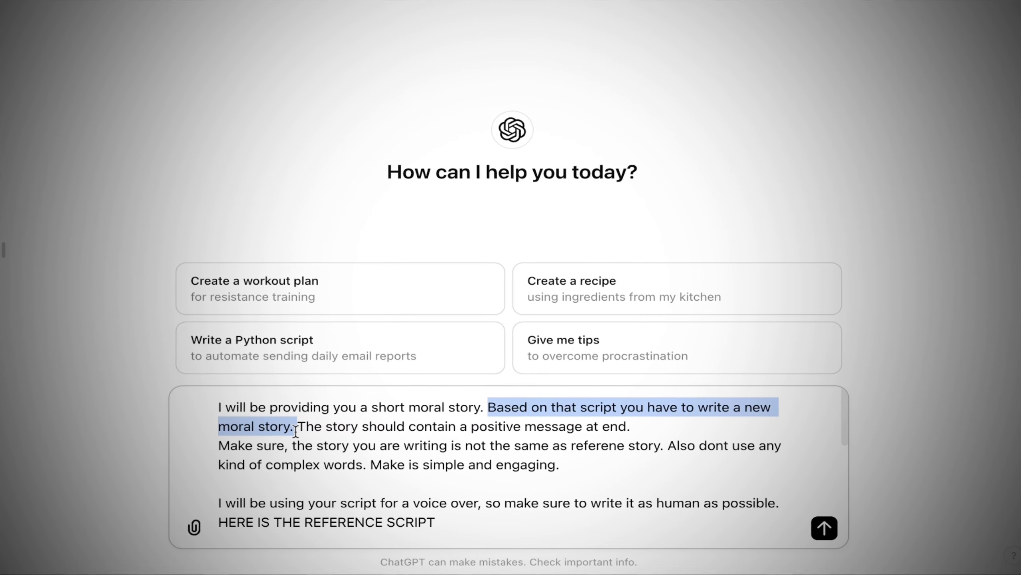
# Add the reference story under the prompt and review ChatGPT's new airplane moral story.
pyautogui.moveTo(670, 447)
pyautogui.mouseDown()
pyautogui.moveTo(680, 452)
pyautogui.moveTo(428, 465)
pyautogui.moveTo(597, 466)
pyautogui.mouseUp()
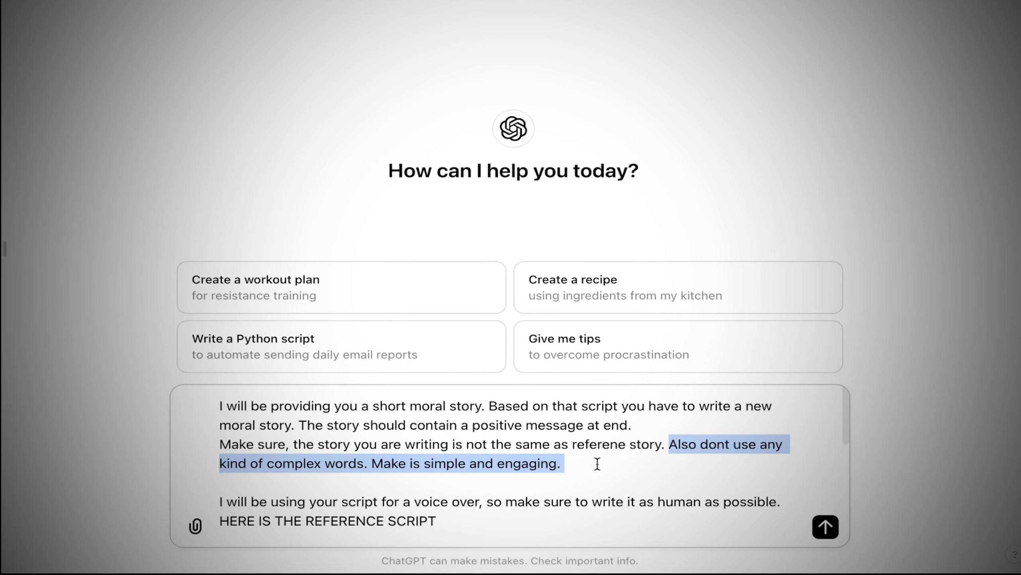
pyautogui.scroll(-3, 597, 464)
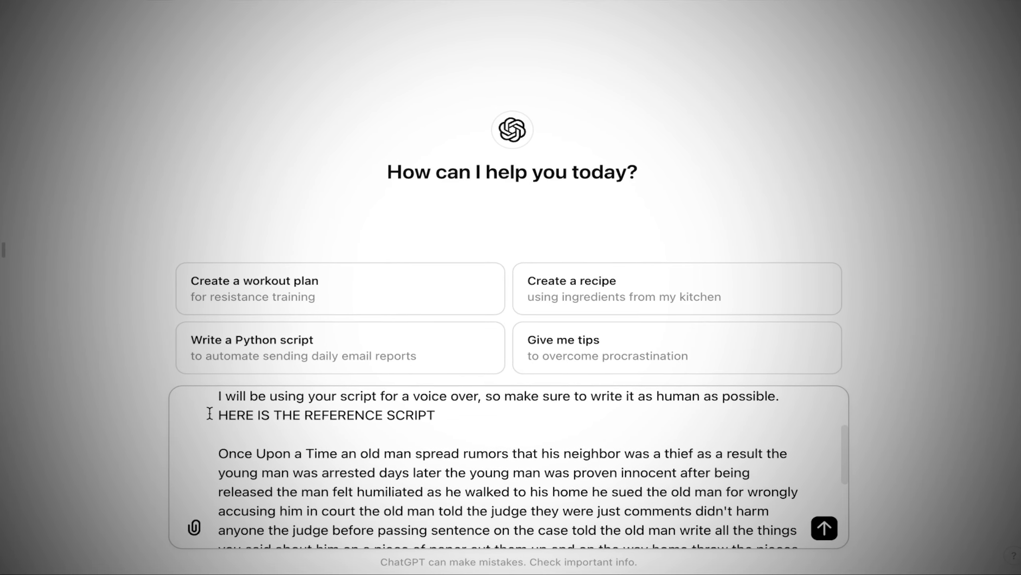
pyautogui.moveTo(220, 415); pyautogui.dragTo(447, 419)
pyautogui.click(448, 422)
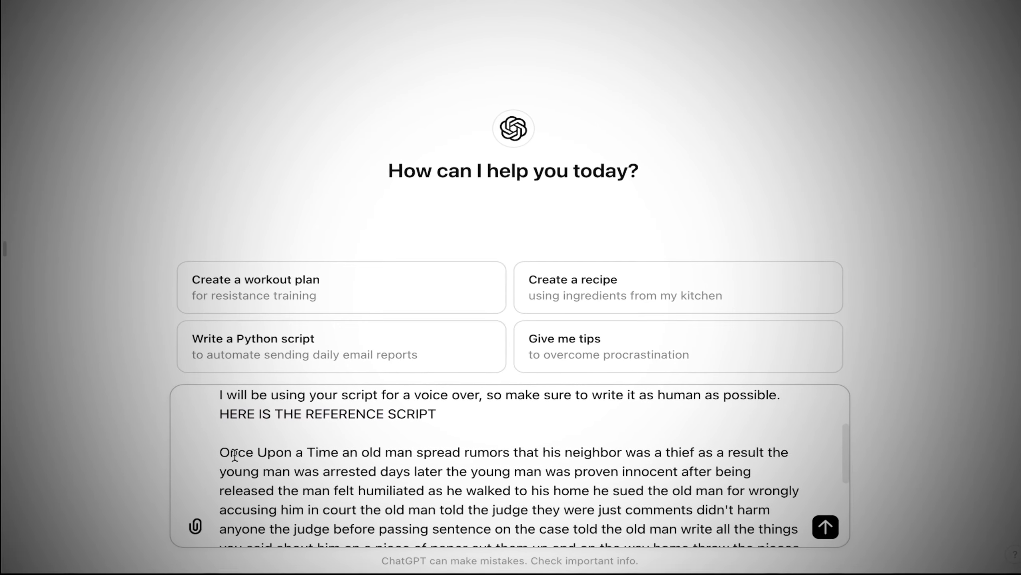
pyautogui.moveTo(219, 453); pyautogui.dragTo(651, 564)
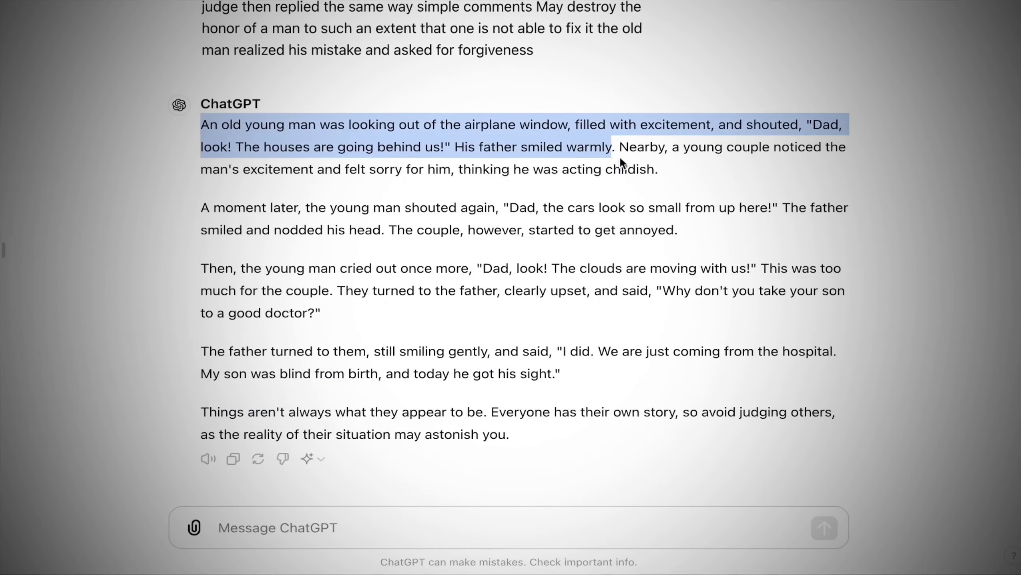
pyautogui.moveTo(620, 154); pyautogui.dragTo(668, 174)
pyautogui.moveTo(201, 208)
pyautogui.mouseDown()
pyautogui.moveTo(283, 226)
pyautogui.moveTo(697, 241)
pyautogui.mouseUp()
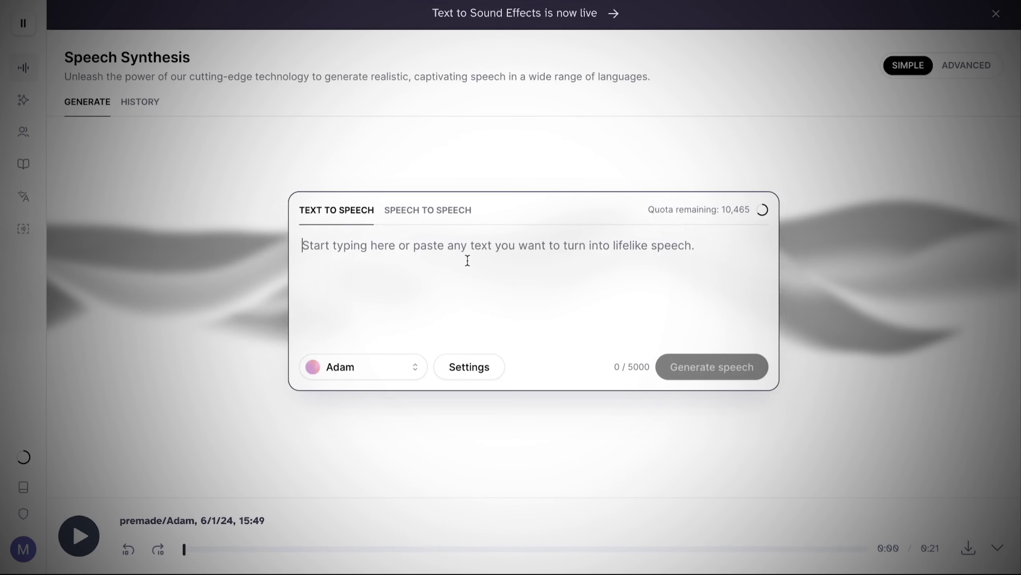
# Paste the airplane story into the ElevenLabs Speech Synthesis box, with Adam as the voice.
pyautogui.rightClick(468, 260)
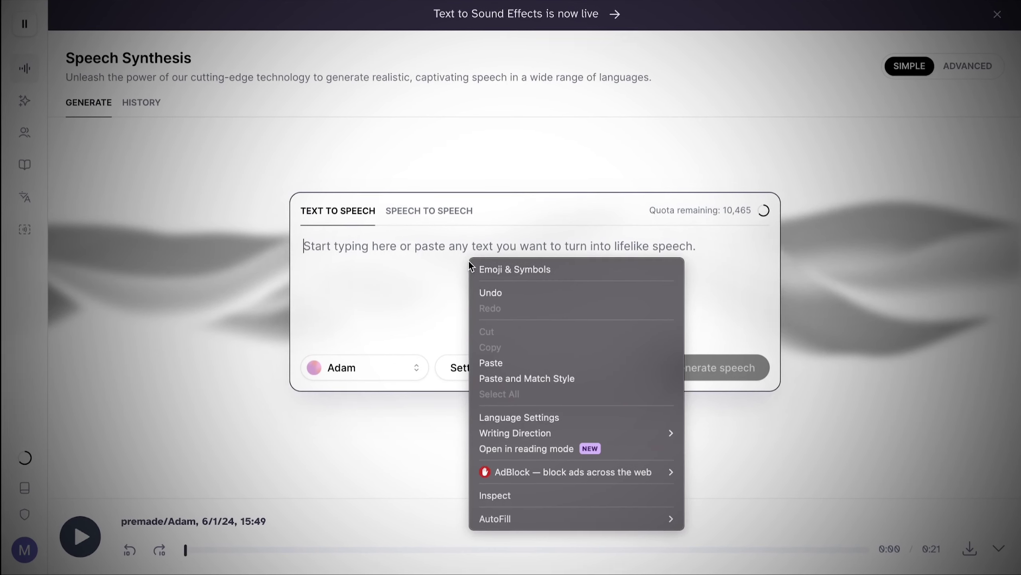
pyautogui.click(499, 364)
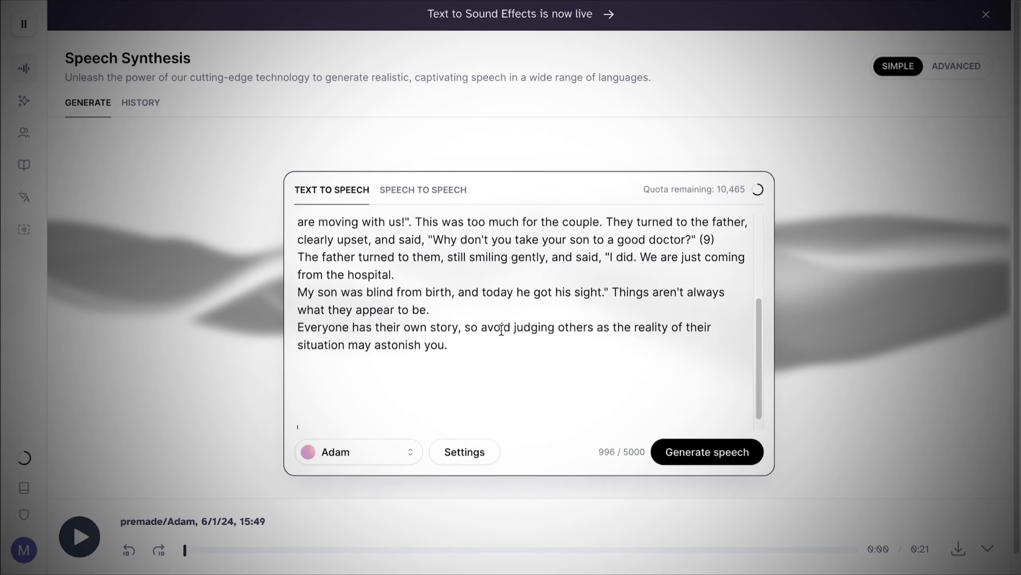
pyautogui.scroll(5, 498, 359)
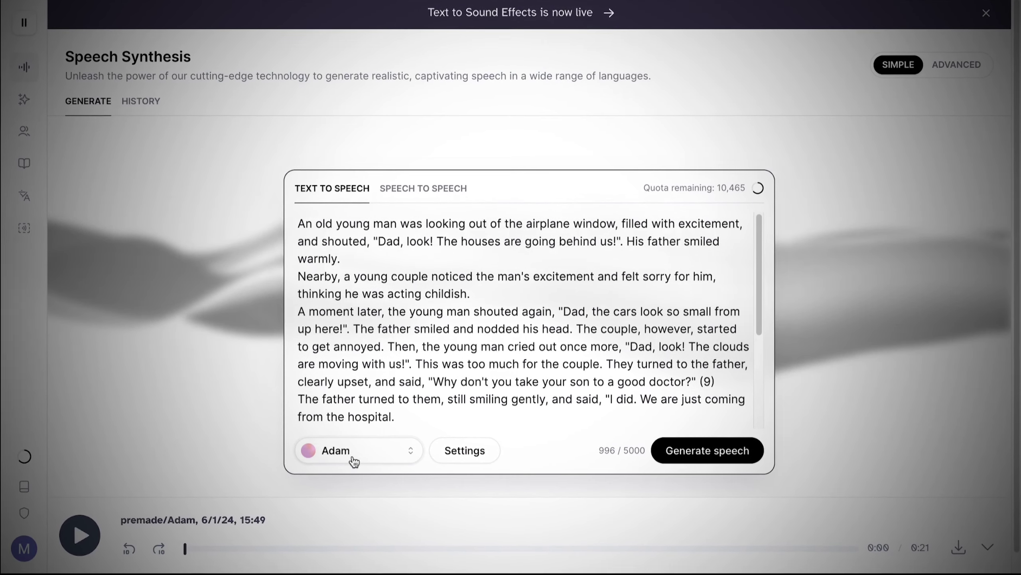
pyautogui.click(354, 460)
pyautogui.click(314, 201)
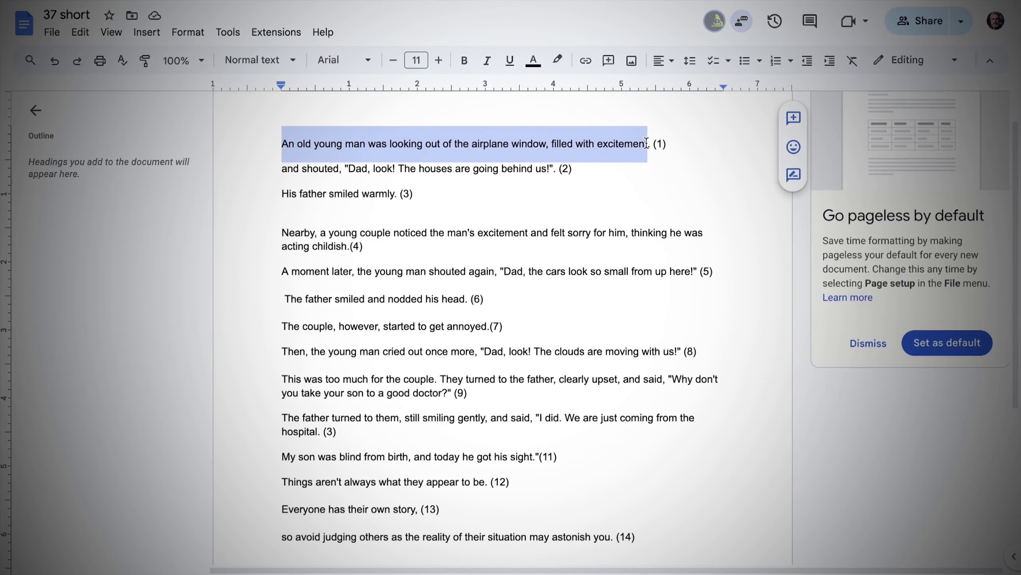
# Select the whole first numbered scene line in the Google Doc to copy it.
pyautogui.moveTo(283, 168); pyautogui.dragTo(501, 168)
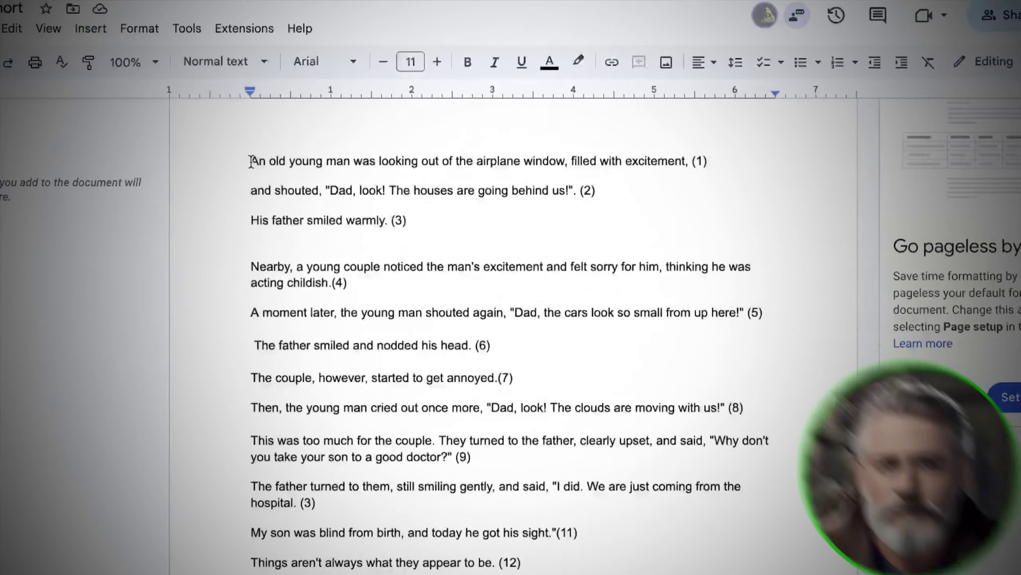
pyautogui.moveTo(282, 142); pyautogui.dragTo(619, 142)
pyautogui.moveTo(828, 249); pyautogui.dragTo(904, 251)
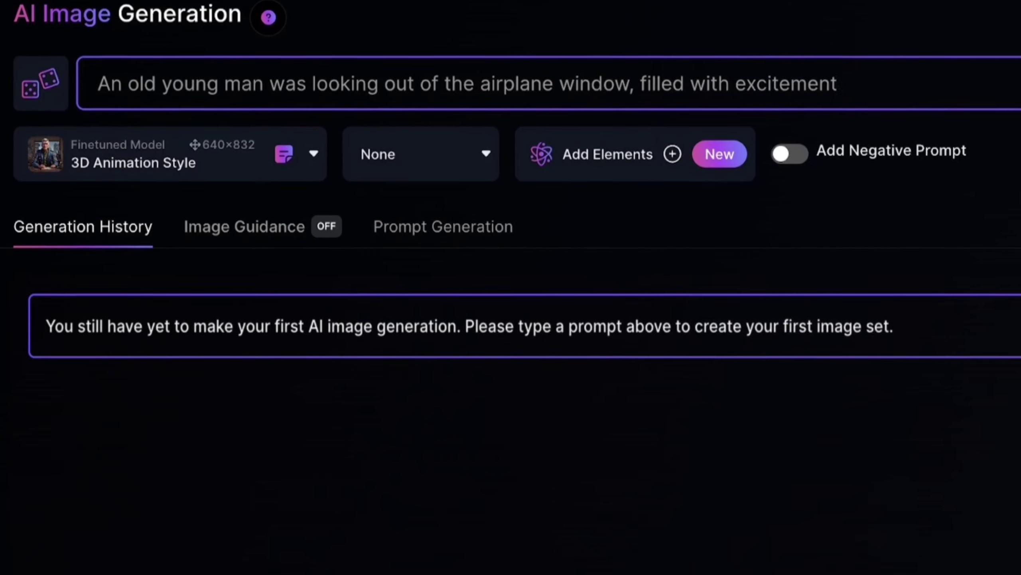
pyautogui.write('.')
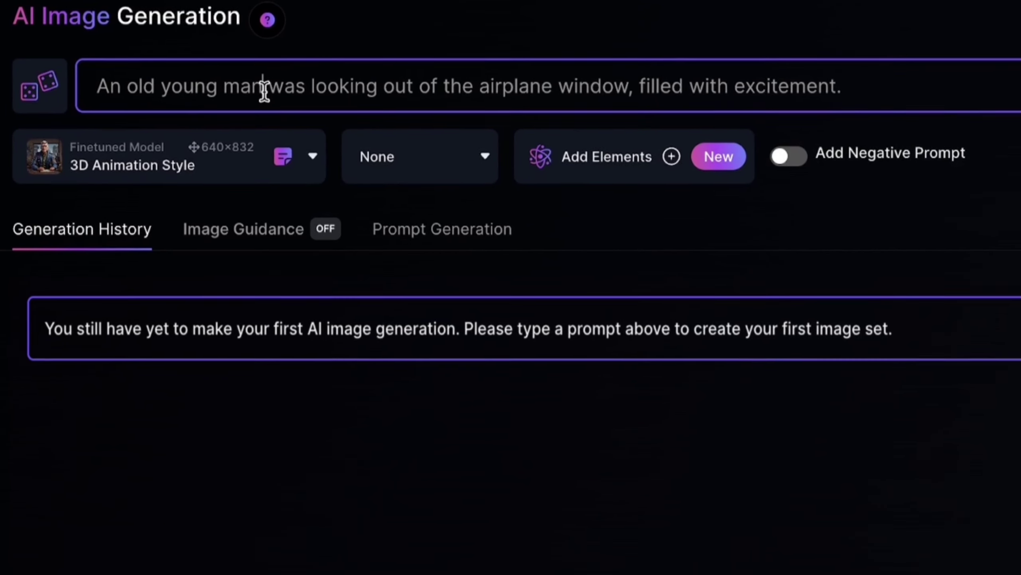
# Remove 'was' from the first-scene prompt, add 'High Resolution', keep 9:16 and generate.
pyautogui.click(263, 86)
pyautogui.hotkey('ctrl', 'Right')
pyautogui.press('BackSpace')
pyautogui.press('BackSpace')
pyautogui.press('BackSpace')
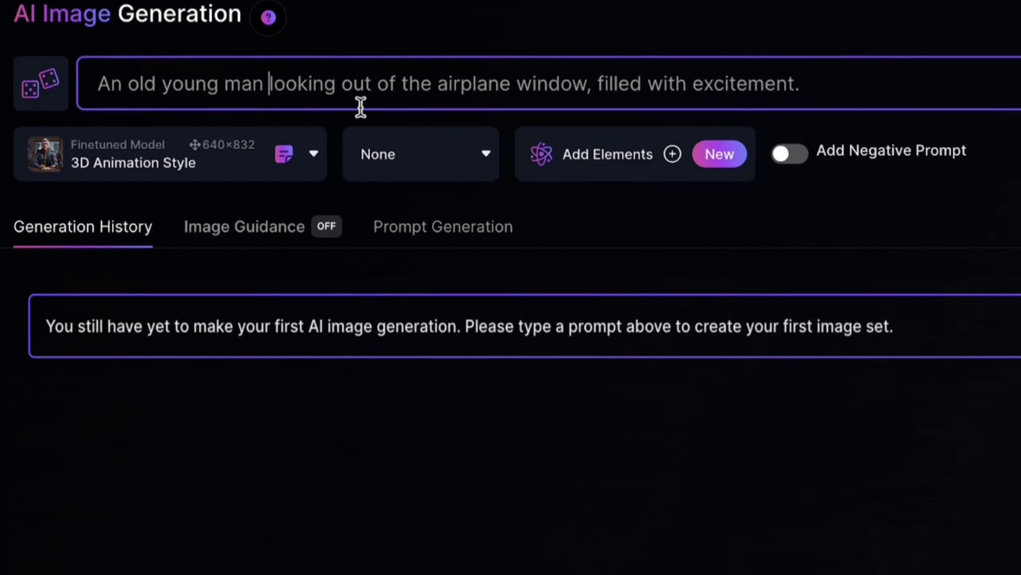
pyautogui.click(851, 74)
pyautogui.write('High')
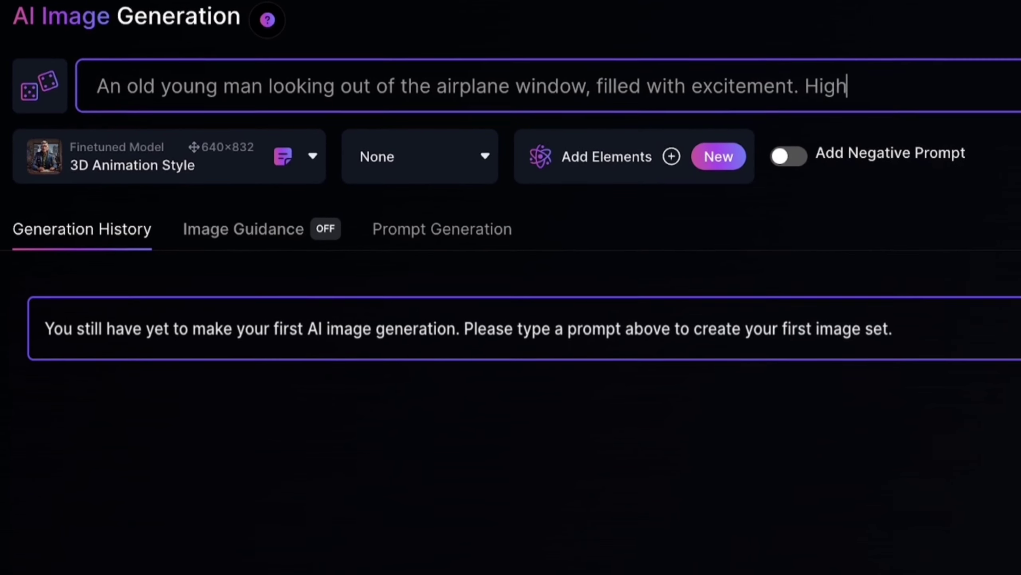
pyautogui.write(' Resolutio')
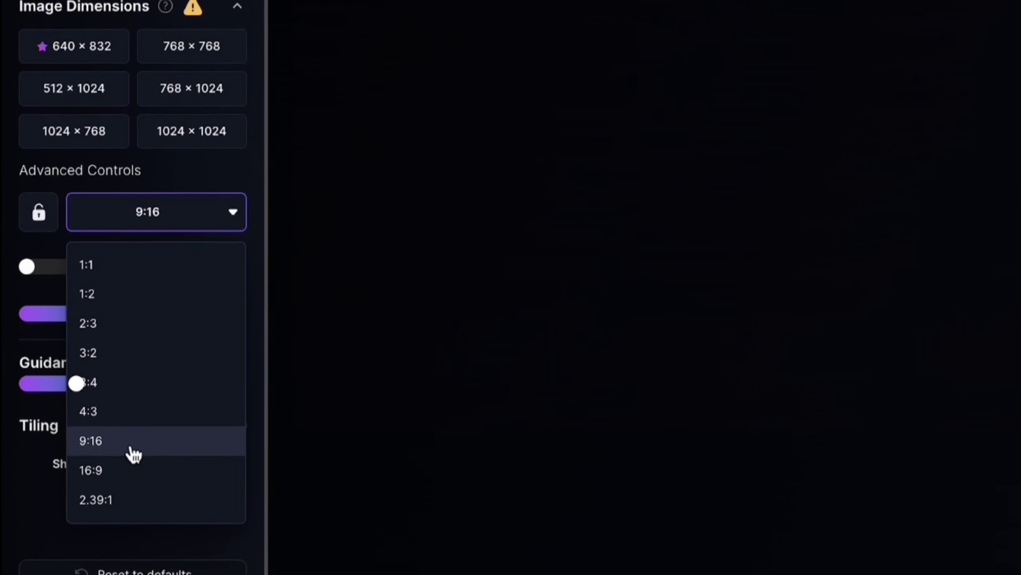
pyautogui.click(133, 454)
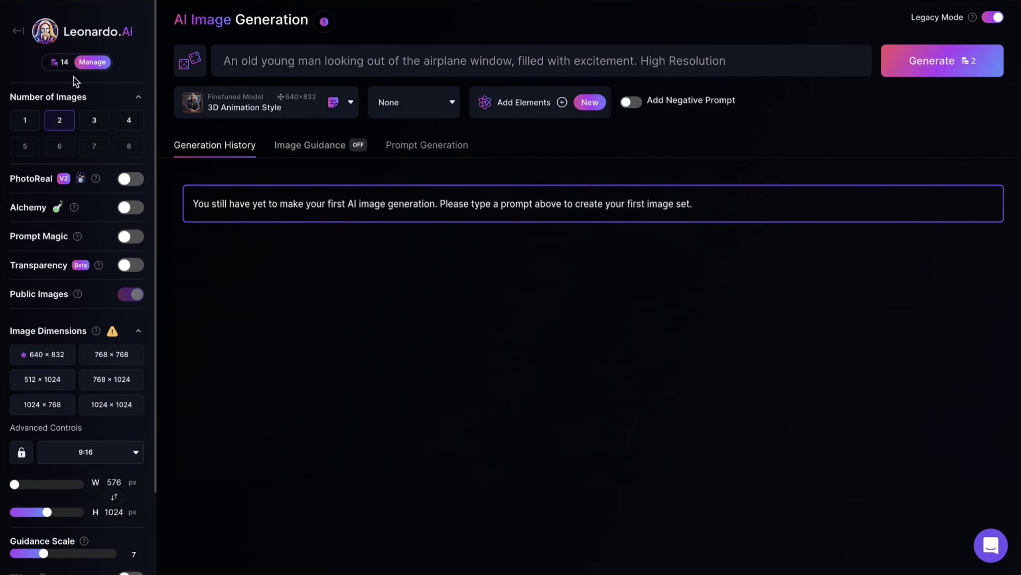
pyautogui.moveTo(942, 61)
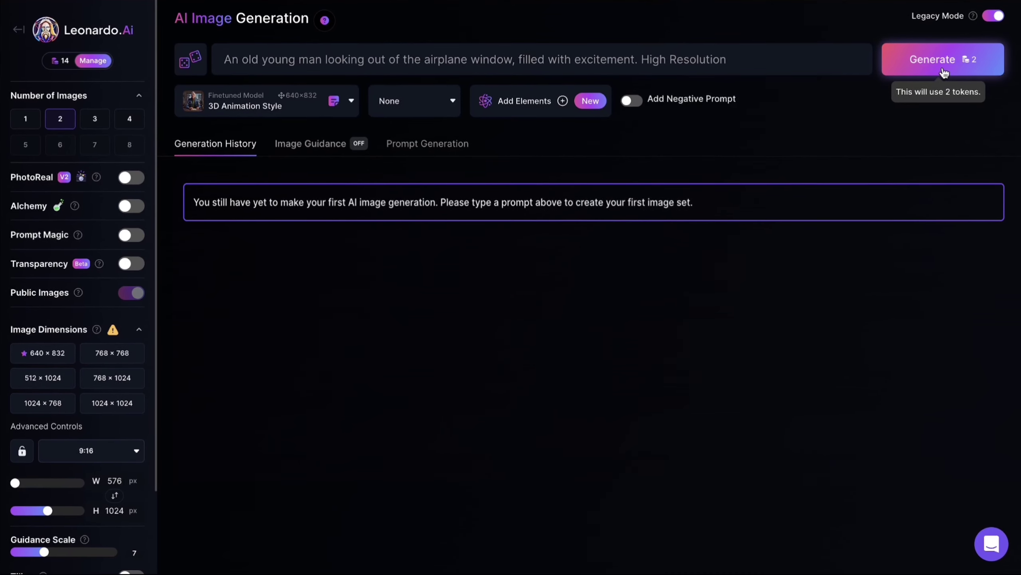
pyautogui.click(944, 72)
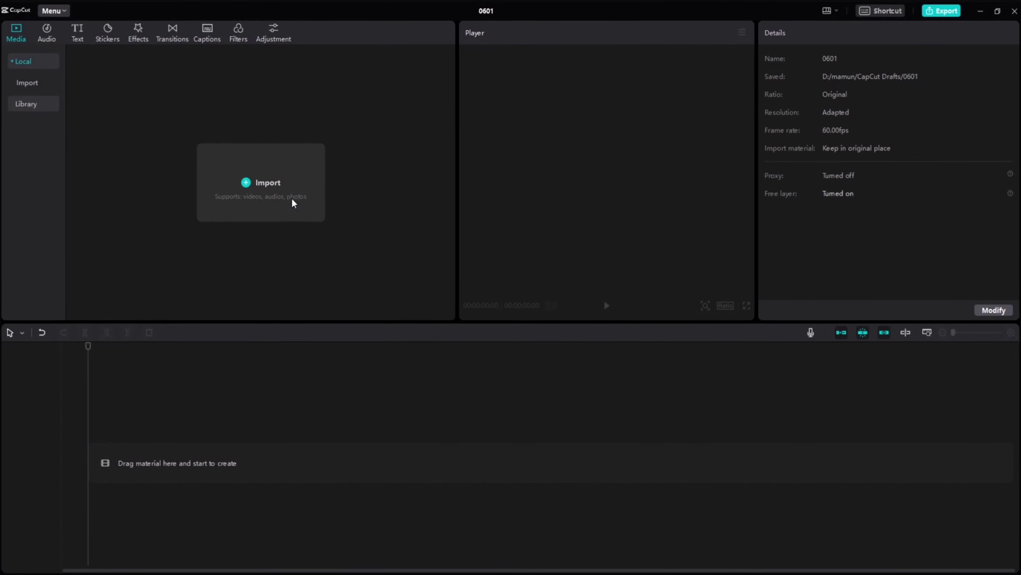
# Import every voiceover MP3 and scene image from the Downloads folder into CapCut.
pyautogui.click(292, 203)
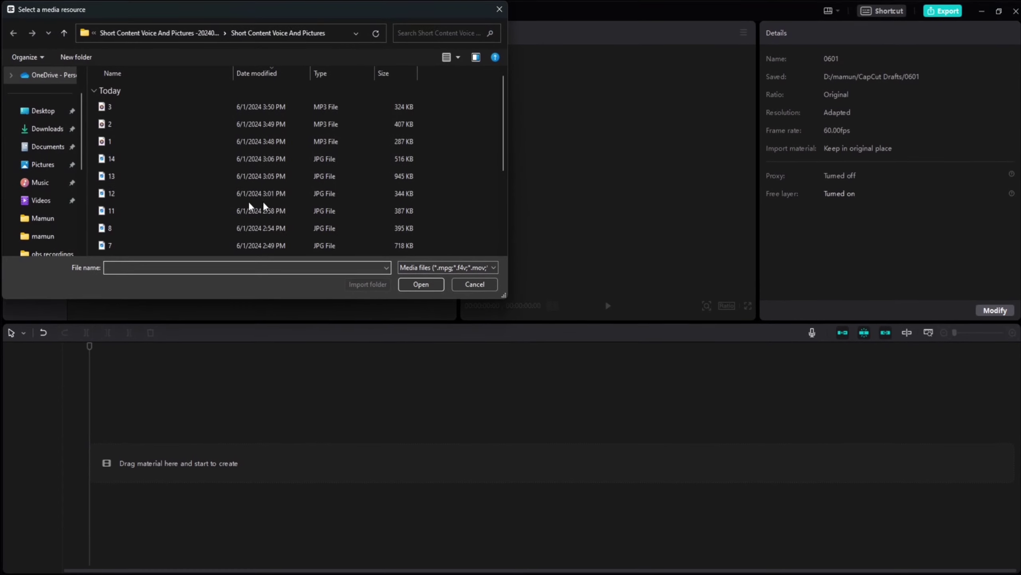
pyautogui.click(44, 128)
pyautogui.doubleClick(145, 105)
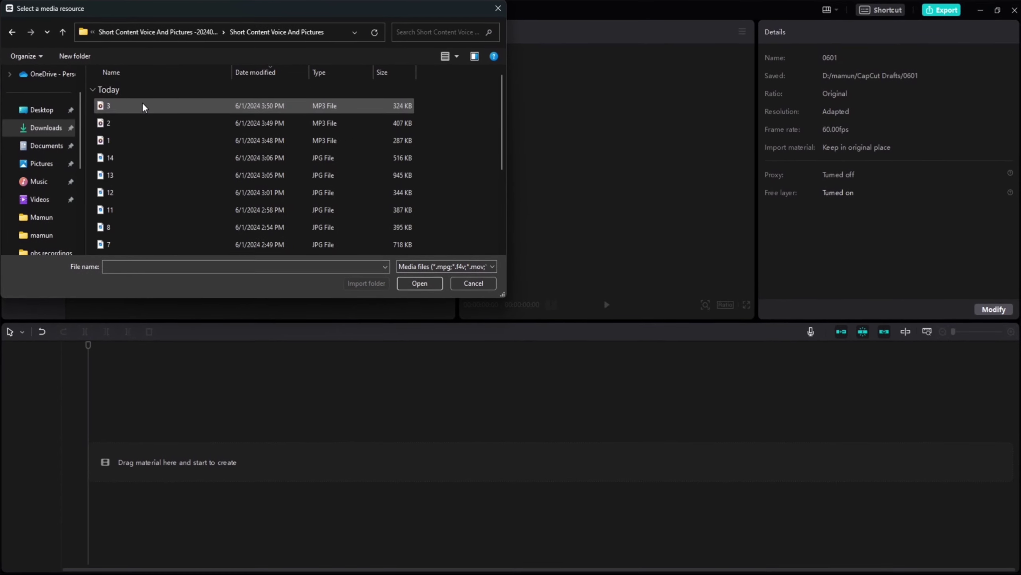
pyautogui.hotkey('ctrl', 'a')
pyautogui.click(418, 285)
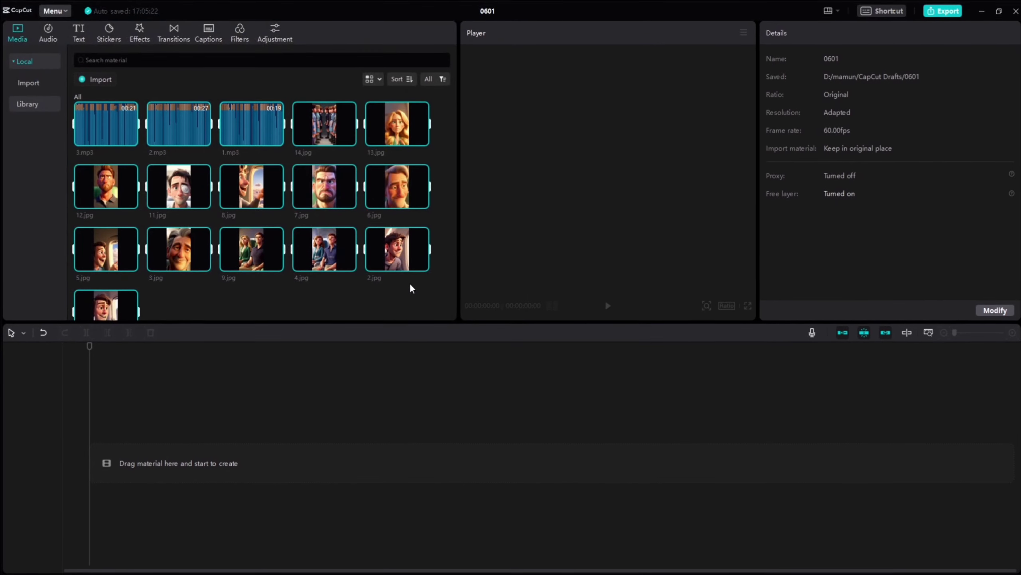
# Set the project ratio to 9:16 in the project settings and save.
pyautogui.click(984, 309)
pyautogui.click(527, 281)
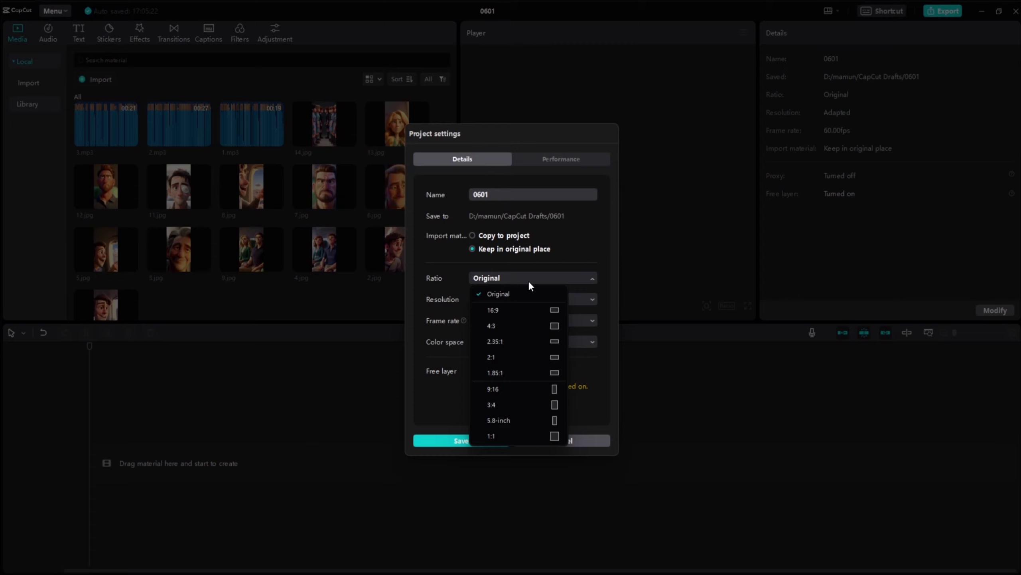
pyautogui.click(511, 389)
pyautogui.click(476, 443)
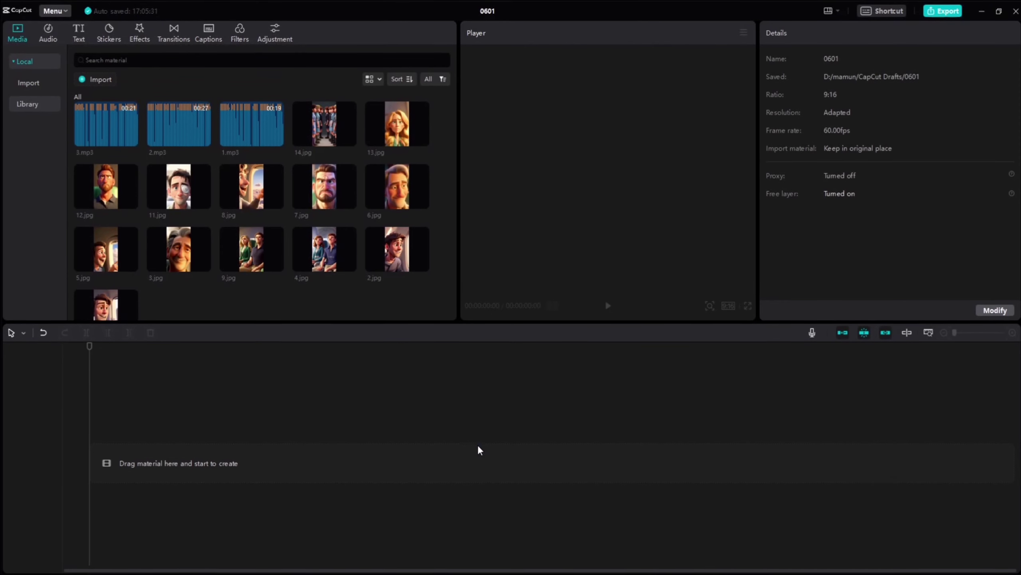
# Lay out 1.mp3–3.mp3 and images 1.jpg–4.jpg in order on the timeline.
pyautogui.moveTo(252, 124); pyautogui.dragTo(131, 463)
pyautogui.moveTo(198, 141); pyautogui.dragTo(399, 506)
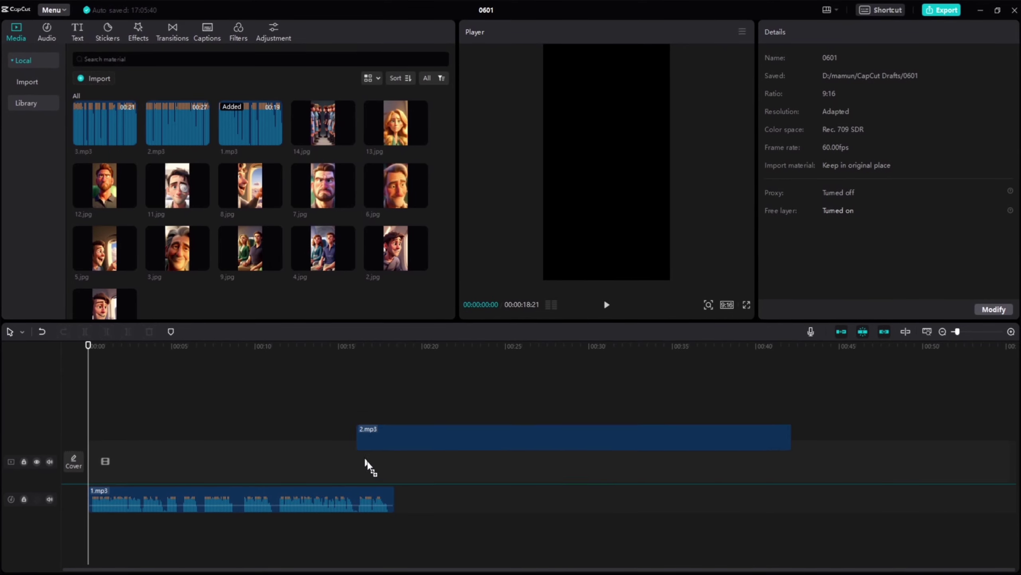
pyautogui.moveTo(127, 145)
pyautogui.mouseDown()
pyautogui.moveTo(735, 449)
pyautogui.moveTo(825, 506)
pyautogui.mouseUp()
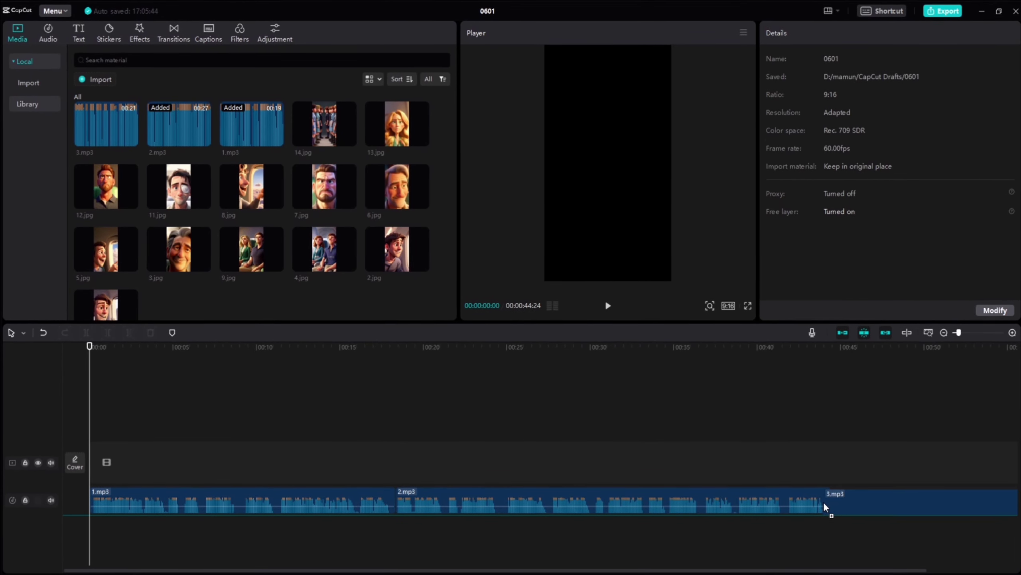
pyautogui.moveTo(102, 279); pyautogui.dragTo(101, 461)
pyautogui.moveTo(396, 218); pyautogui.dragTo(127, 461)
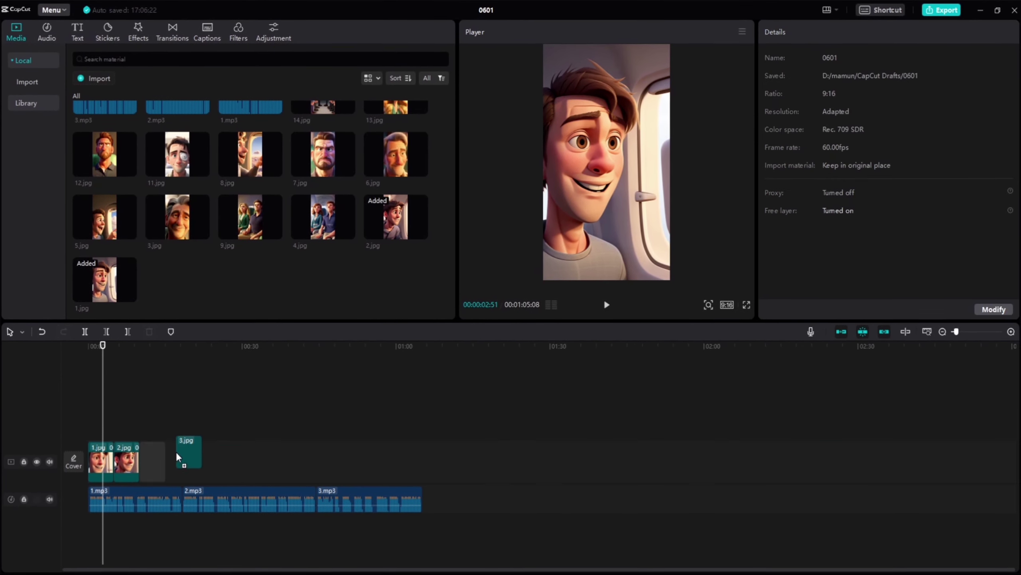
pyautogui.moveTo(327, 224); pyautogui.dragTo(172, 461)
pyautogui.moveTo(177, 217); pyautogui.dragTo(152, 462)
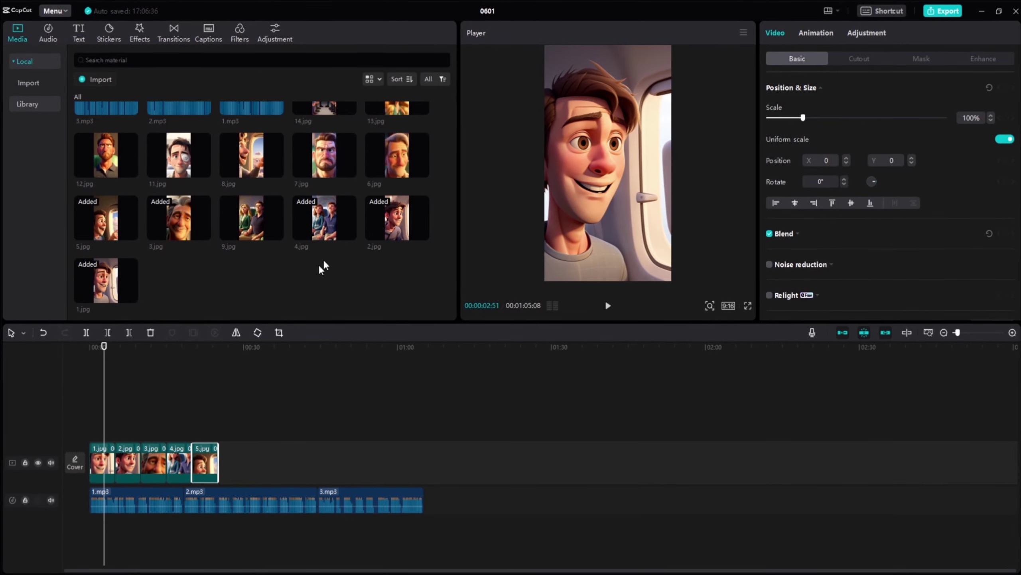
pyautogui.keyDown('ctrl'); pyautogui.scroll(5, 320, 384); pyautogui.keyUp('ctrl')
# Shorten the third image clip and extend the fourth to 7 seconds to match the audio.
pyautogui.click(474, 394)
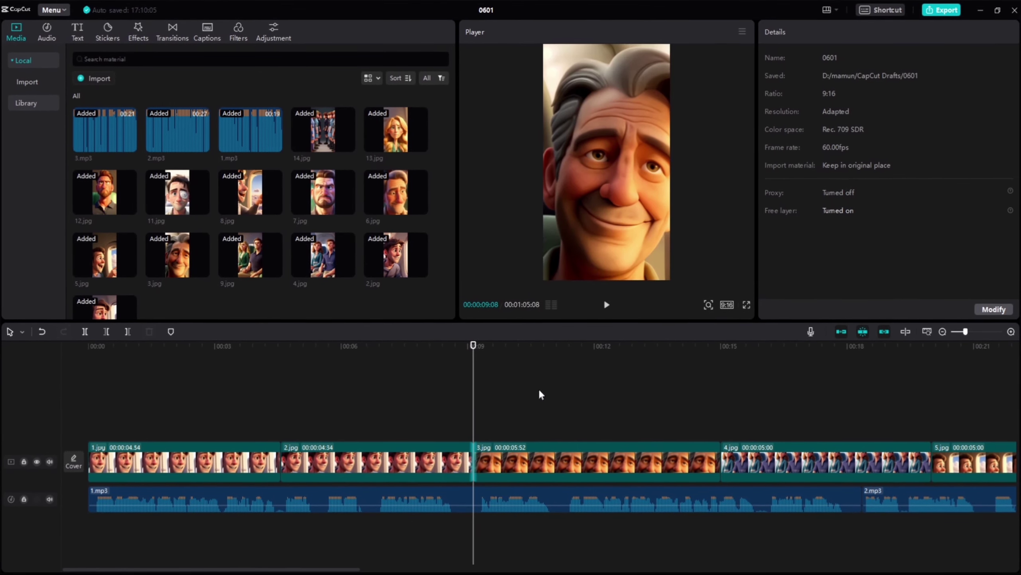
pyautogui.moveTo(722, 461); pyautogui.dragTo(564, 461)
pyautogui.moveTo(776, 461); pyautogui.dragTo(860, 461)
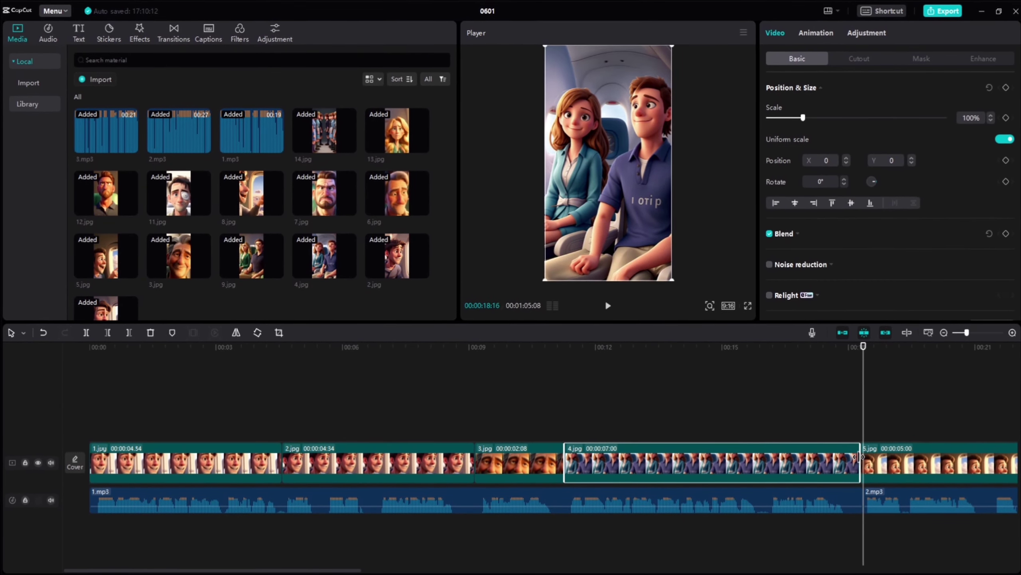
pyautogui.hscroll(10, 796, 403)
pyautogui.moveTo(535, 461); pyautogui.dragTo(456, 461)
pyautogui.moveTo(662, 461); pyautogui.dragTo(742, 467)
pyautogui.hscroll(10, 719, 415)
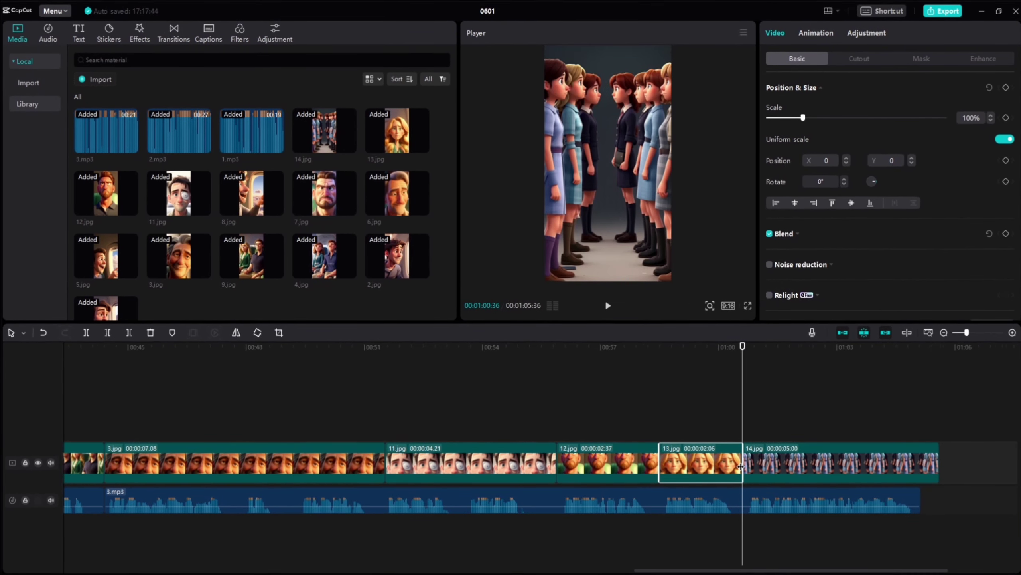
pyautogui.click(575, 419)
pyautogui.keyDown('ctrl'); pyautogui.scroll(-5, 575, 419); pyautogui.keyUp('ctrl')
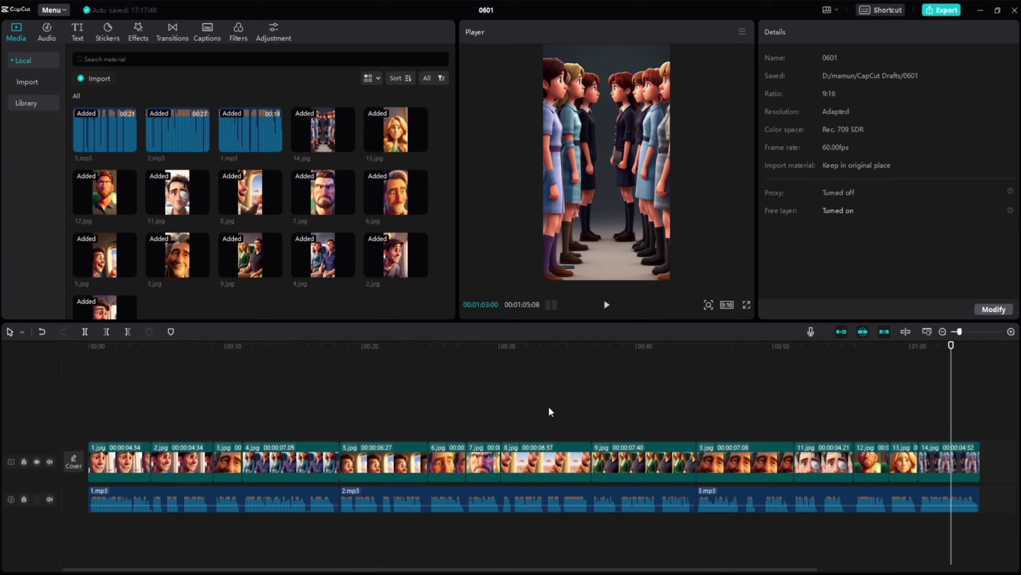
pyautogui.click(484, 404)
# Give clip one a longer Zoom 1 intro animation and clip two a Rock intro.
pyautogui.click(268, 415)
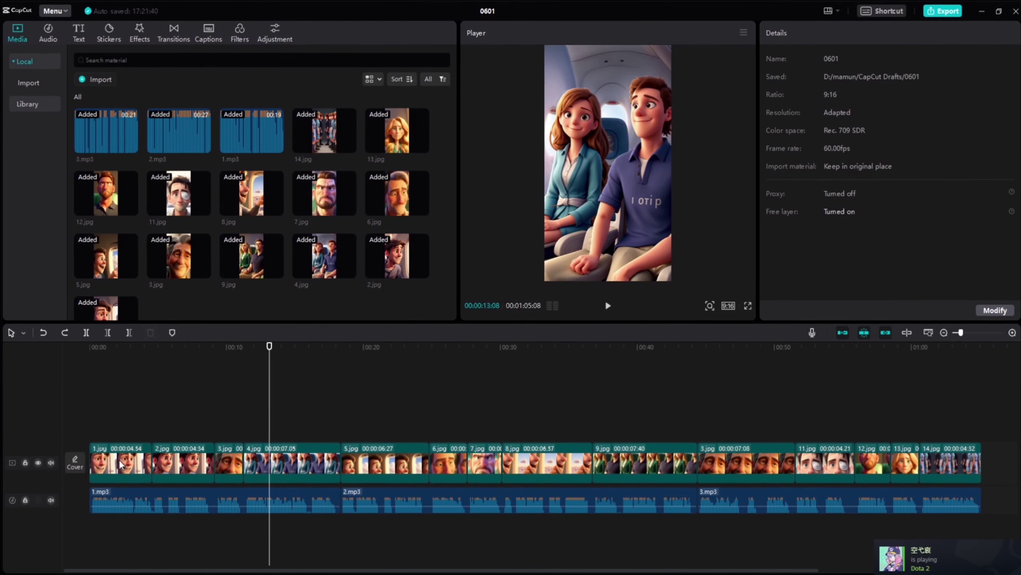
pyautogui.click(120, 459)
pyautogui.click(815, 33)
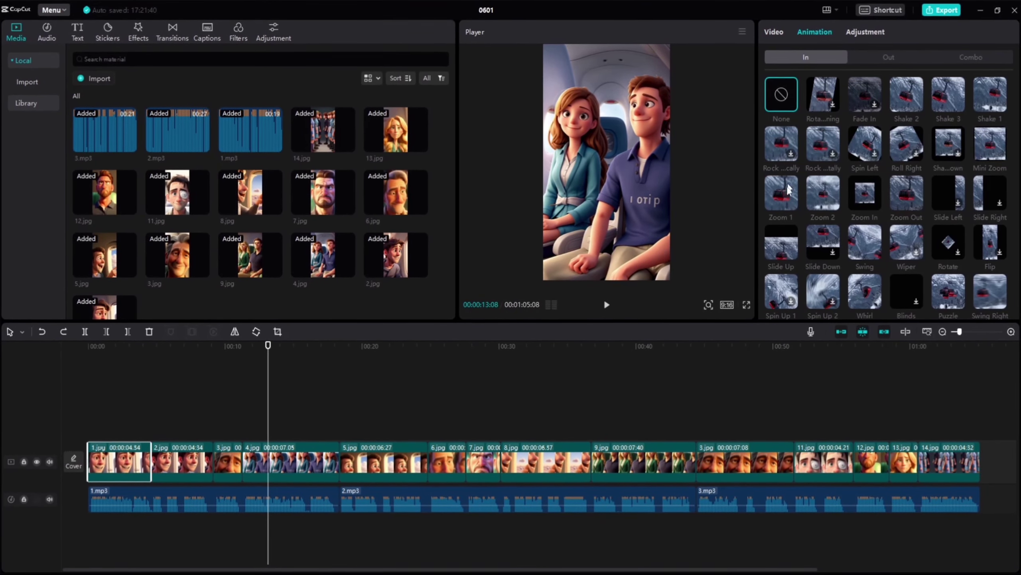
pyautogui.click(783, 193)
pyautogui.moveTo(861, 308); pyautogui.dragTo(918, 311)
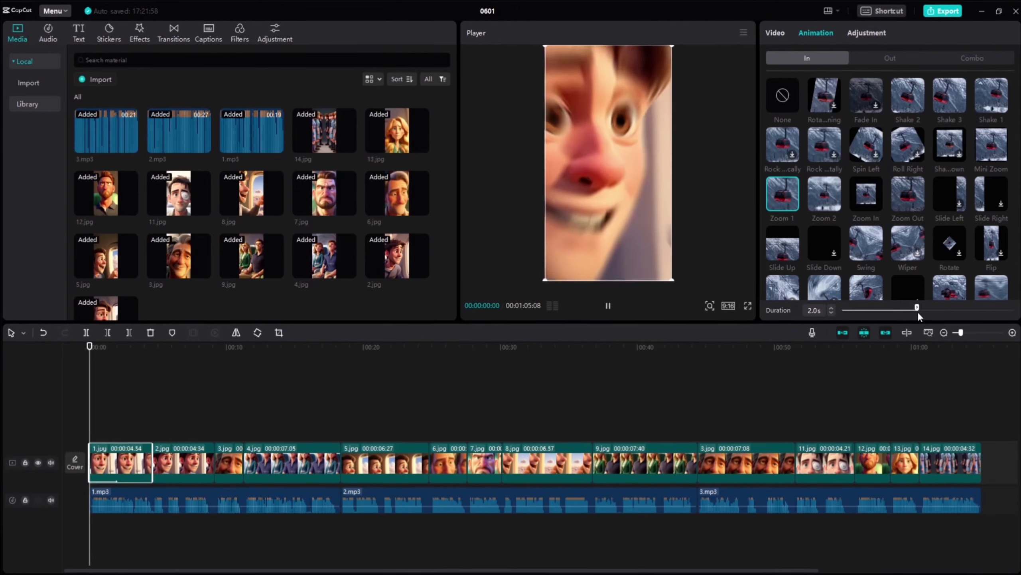
pyautogui.click(162, 461)
pyautogui.click(783, 145)
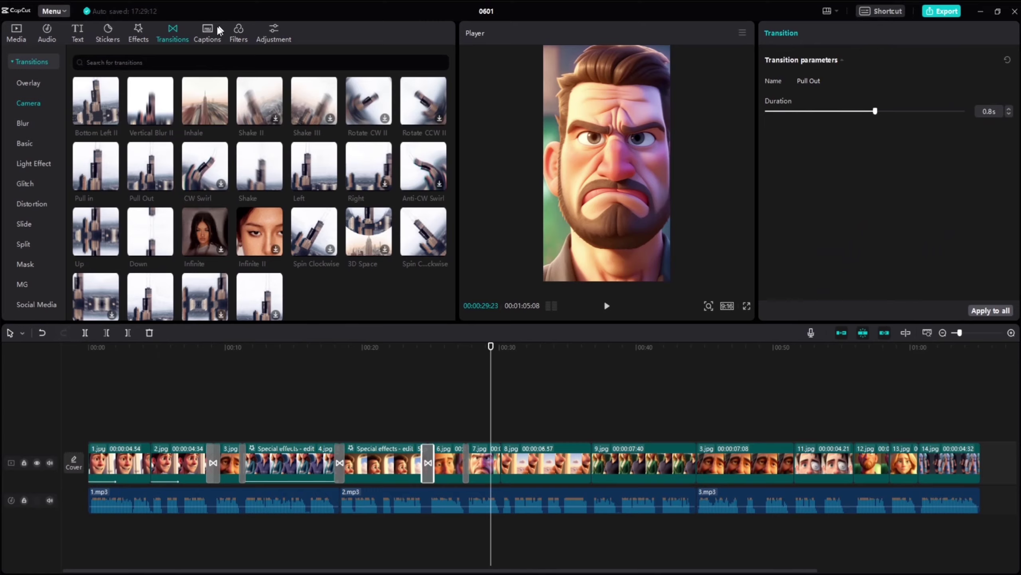
# Add the Shake effect at speed 18 and lengthen the final clip's intro animation.
pyautogui.click(140, 34)
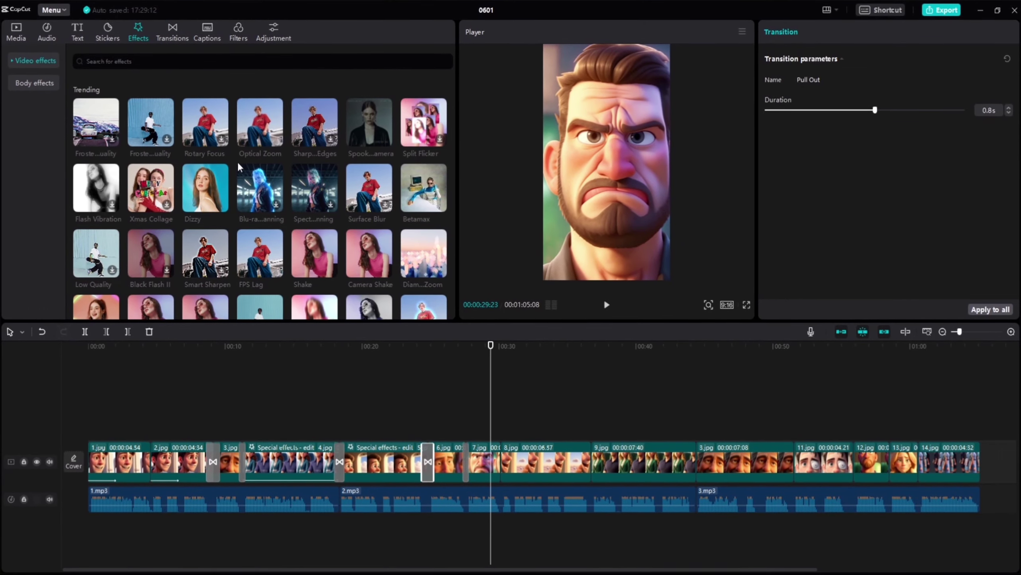
pyautogui.click(331, 269)
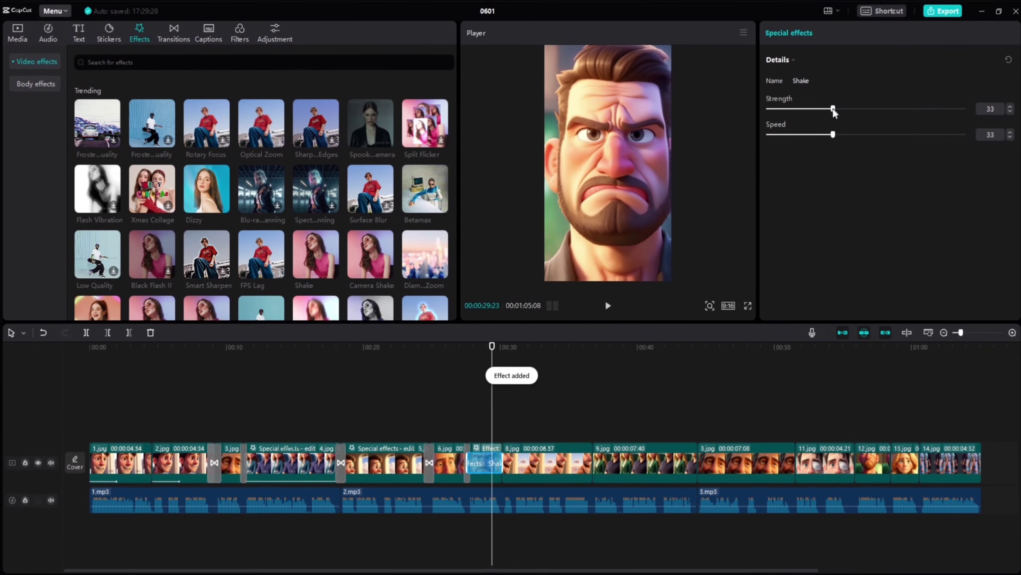
pyautogui.moveTo(833, 135); pyautogui.dragTo(801, 135)
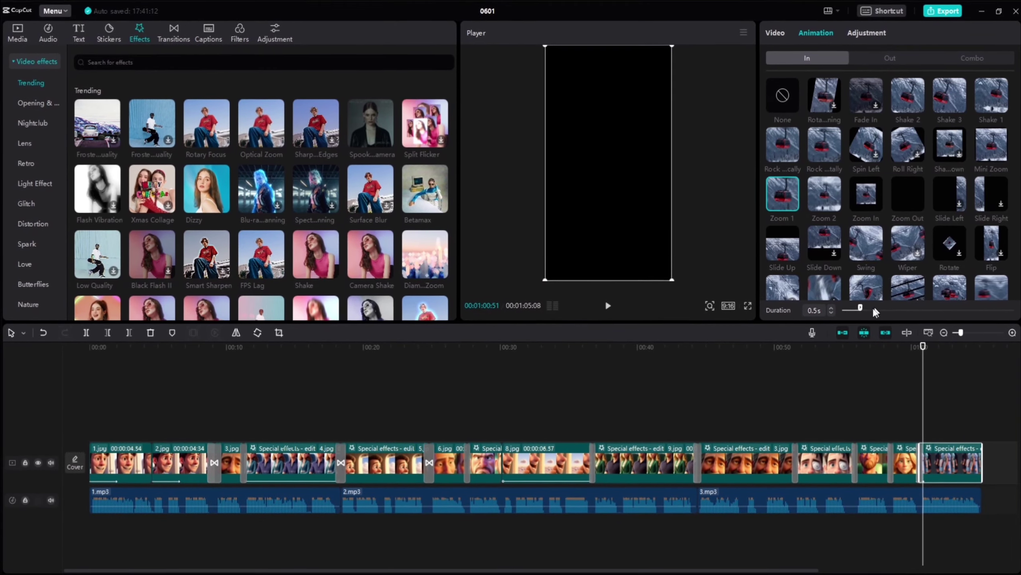
pyautogui.moveTo(859, 308); pyautogui.dragTo(914, 307)
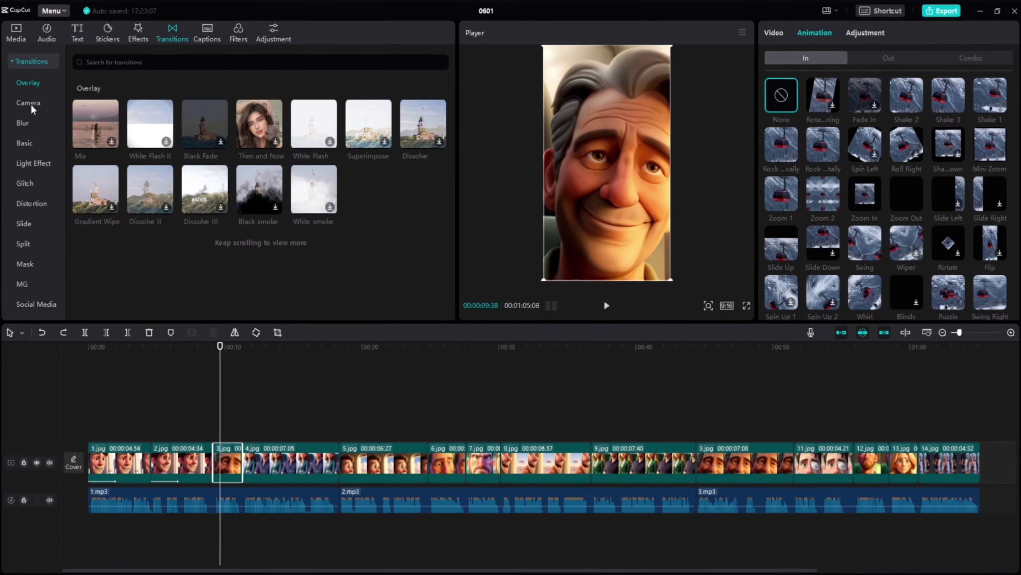
# Place a Camera transition between 2.jpg and 3.jpg, accepting duplicate frames.
pyautogui.click(31, 102)
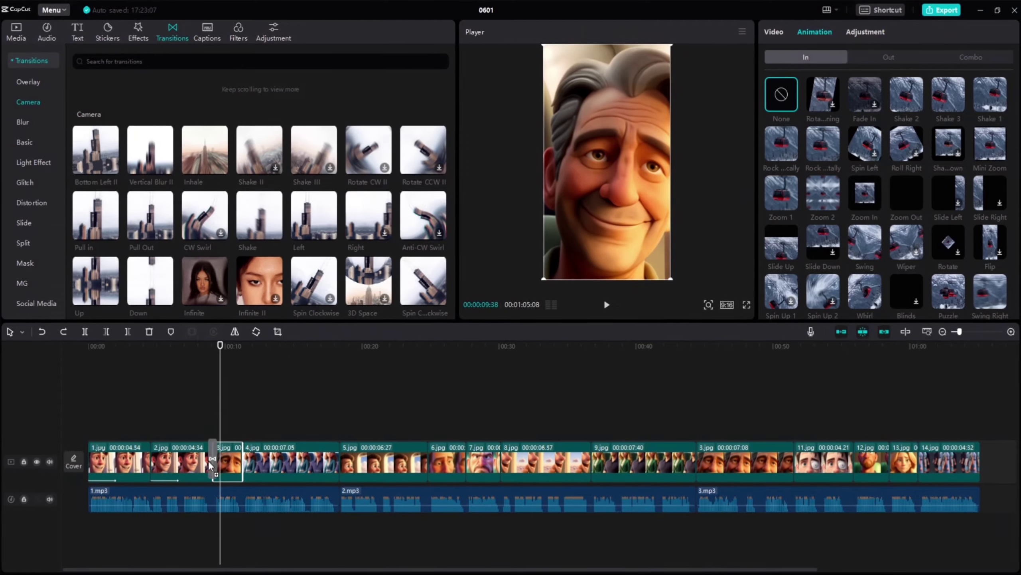
pyautogui.moveTo(212, 462); pyautogui.dragTo(214, 463)
pyautogui.click(579, 328)
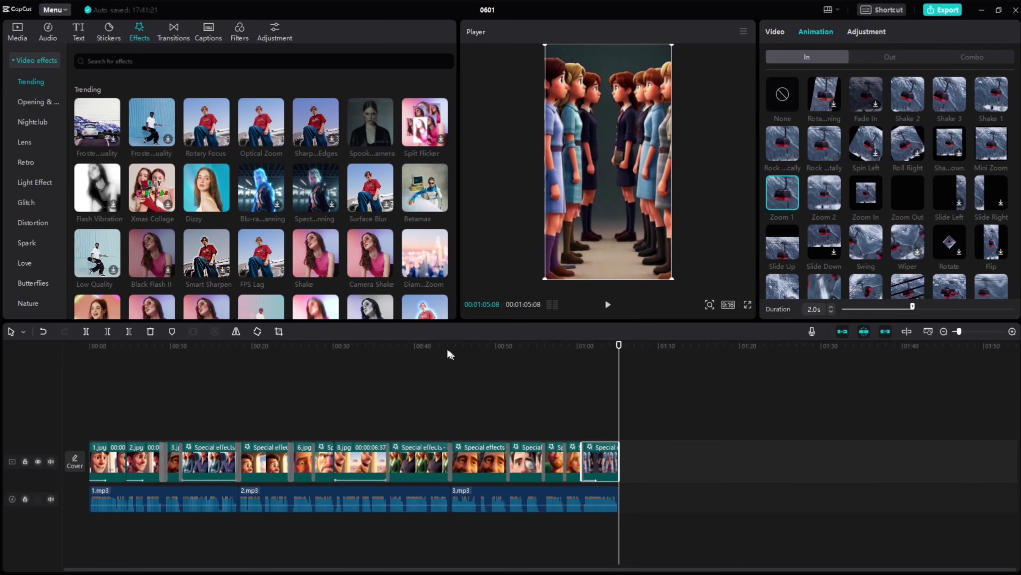
pyautogui.click(447, 349)
pyautogui.click(387, 376)
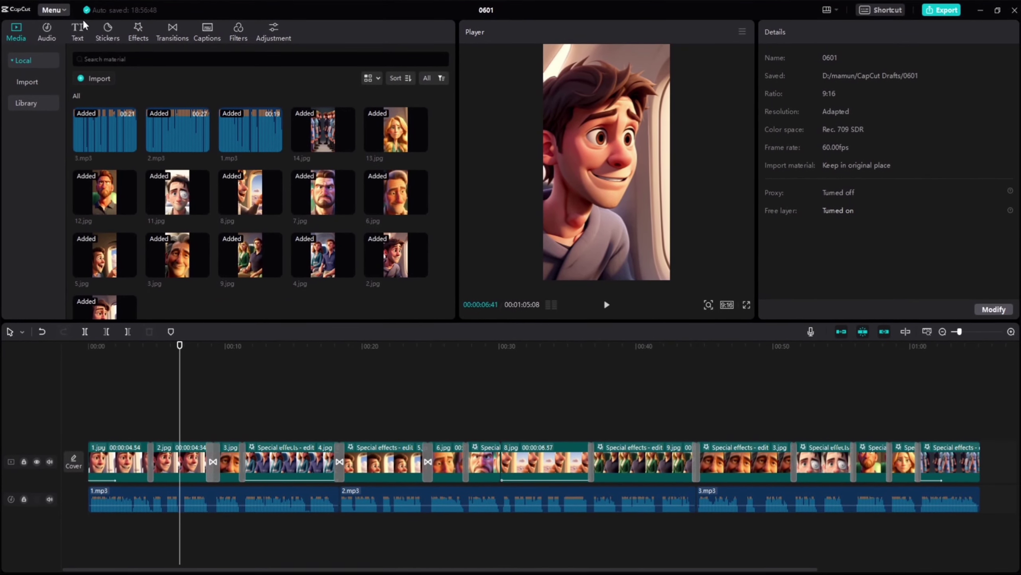
# Generate auto captions with English set as the spoken language.
pyautogui.click(78, 31)
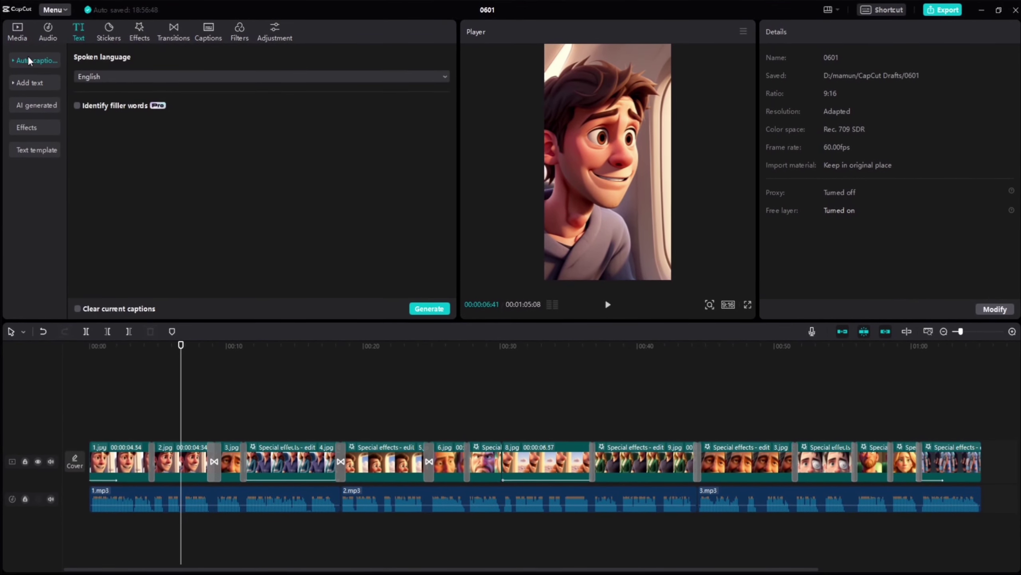
pyautogui.click(123, 77)
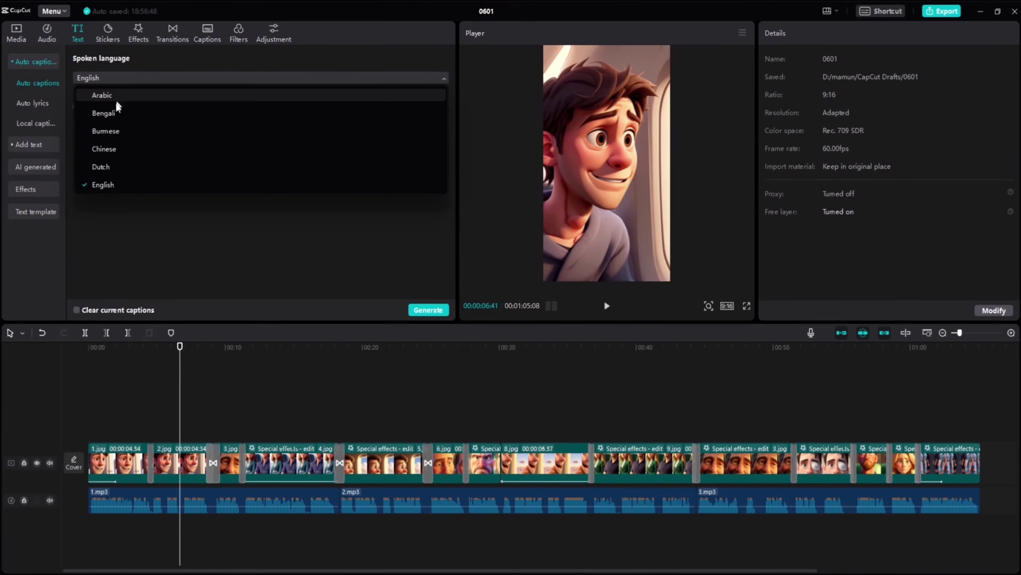
pyautogui.click(105, 182)
pyautogui.click(426, 315)
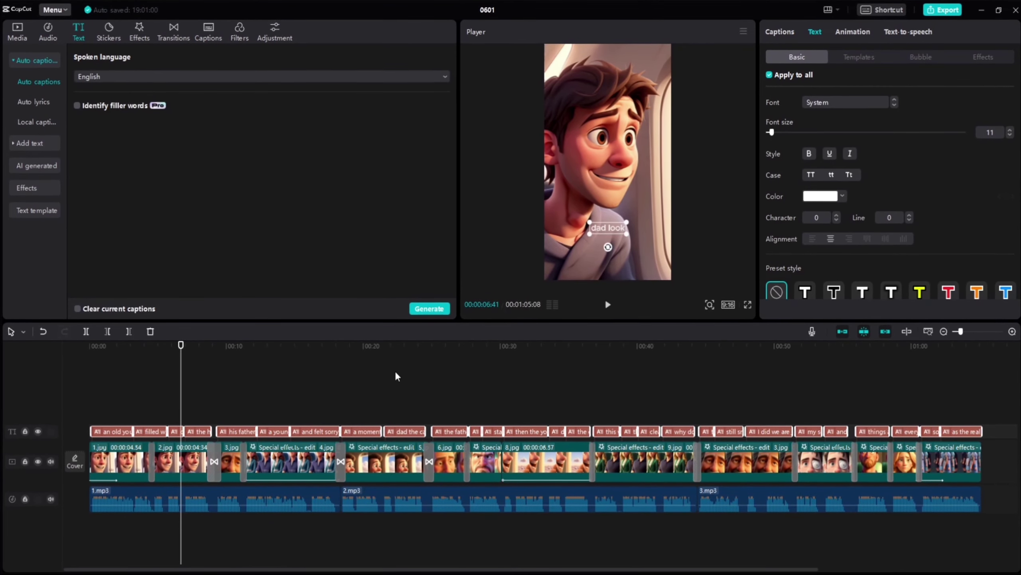
# Switch captions to Gotham-Ultra and split 'A YOUNG COUPLE NOTICED THE MAN'S EXCITEMENT' into short captions.
pyautogui.click(858, 101)
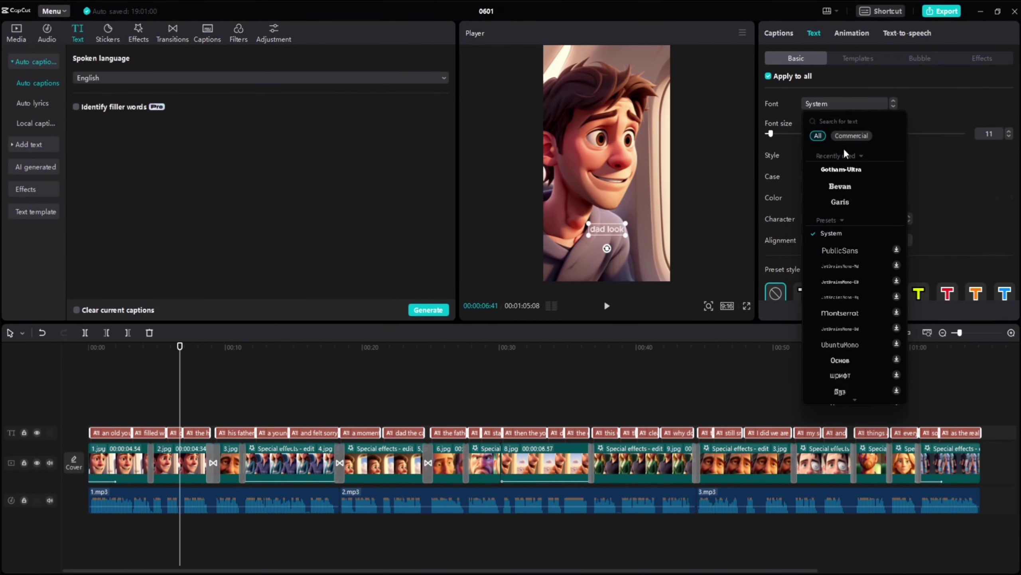
pyautogui.write('gotham ul')
pyautogui.click(851, 175)
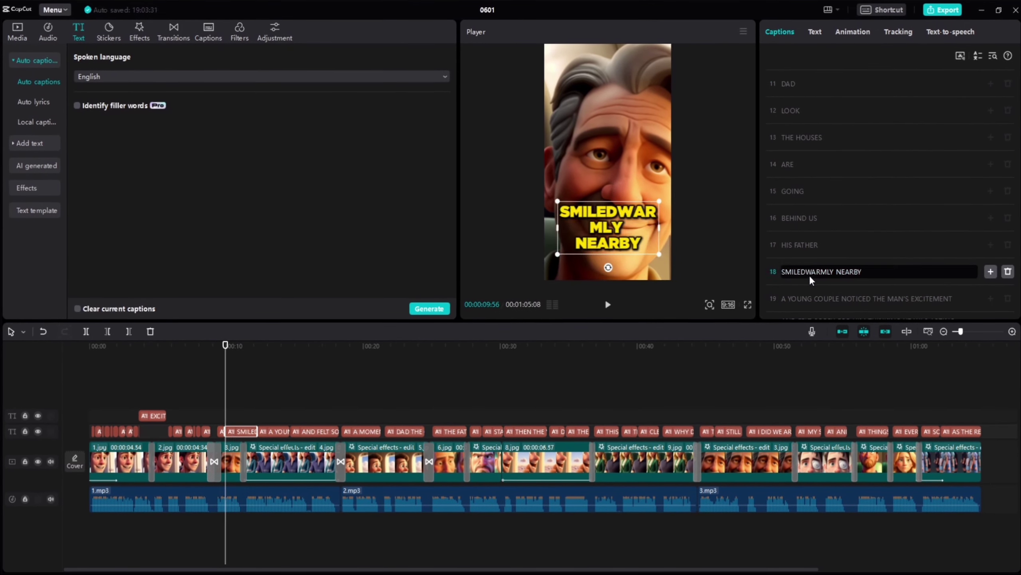
pyautogui.click(812, 200)
pyautogui.press('Return')
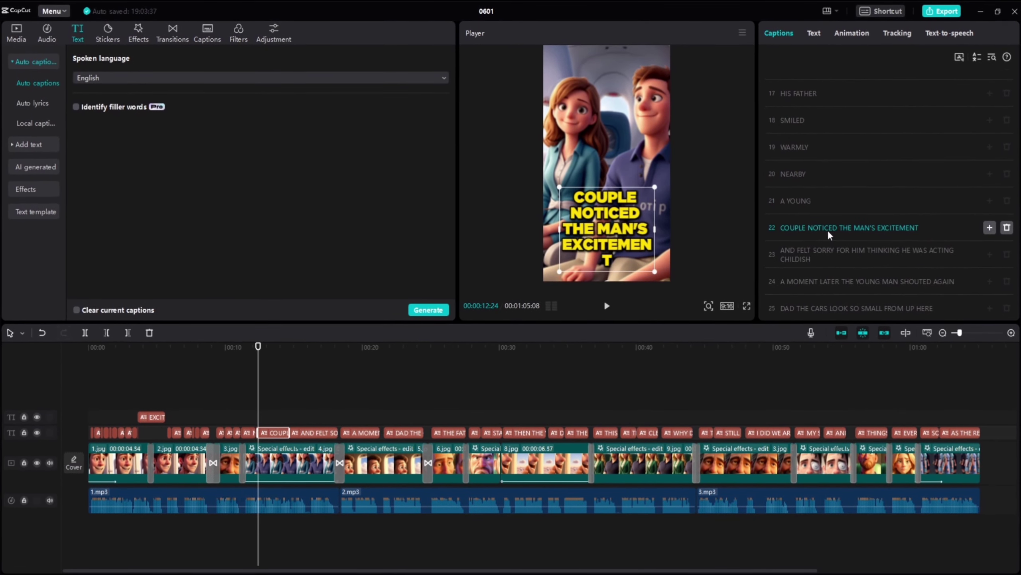
pyautogui.click(807, 226)
pyautogui.press('Return')
pyautogui.click(811, 254)
pyautogui.press('Return')
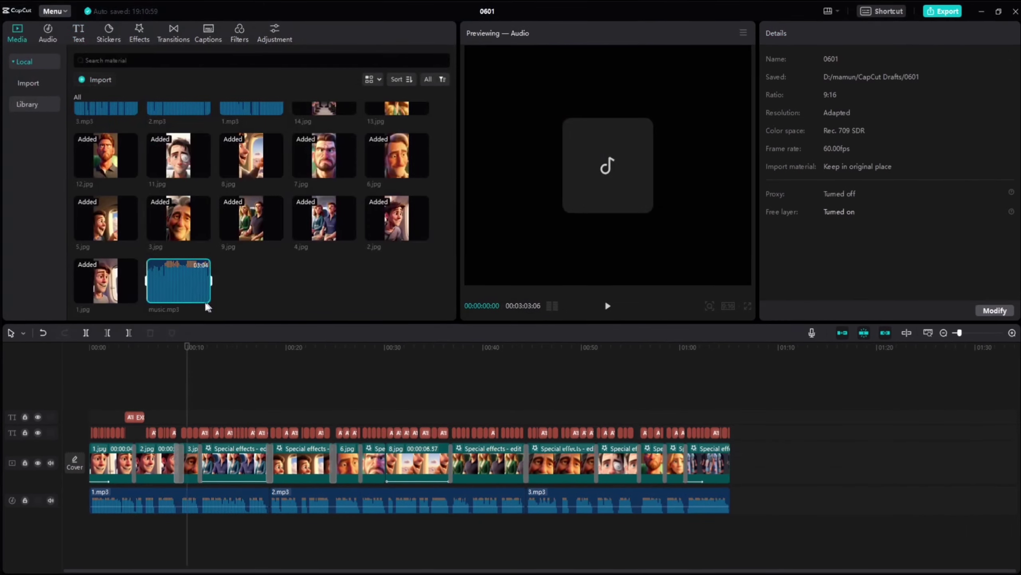
# Place music.mp3 on a new track below the narration and trim it at the video's end.
pyautogui.moveTo(205, 300); pyautogui.dragTo(91, 537)
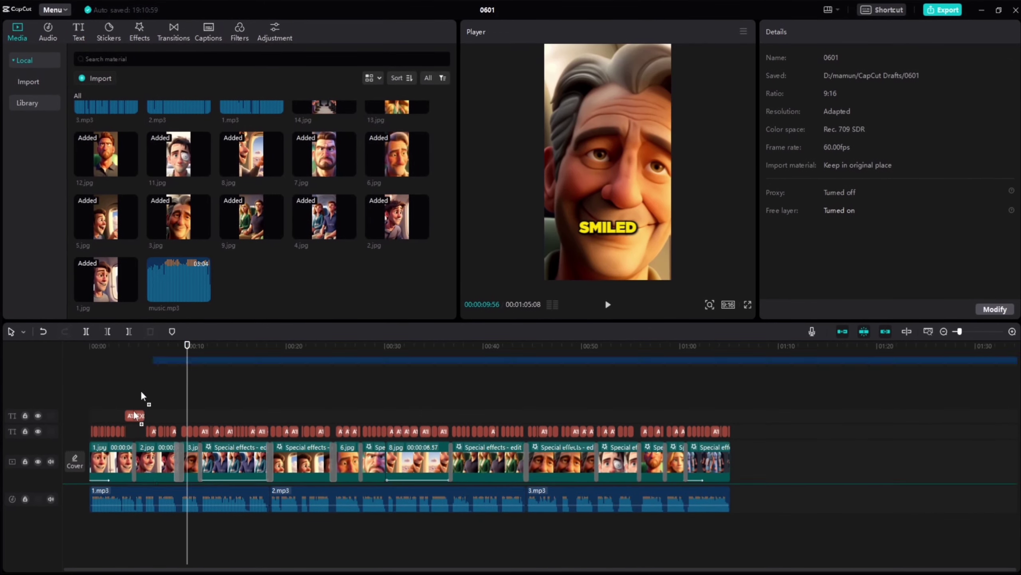
pyautogui.click(729, 348)
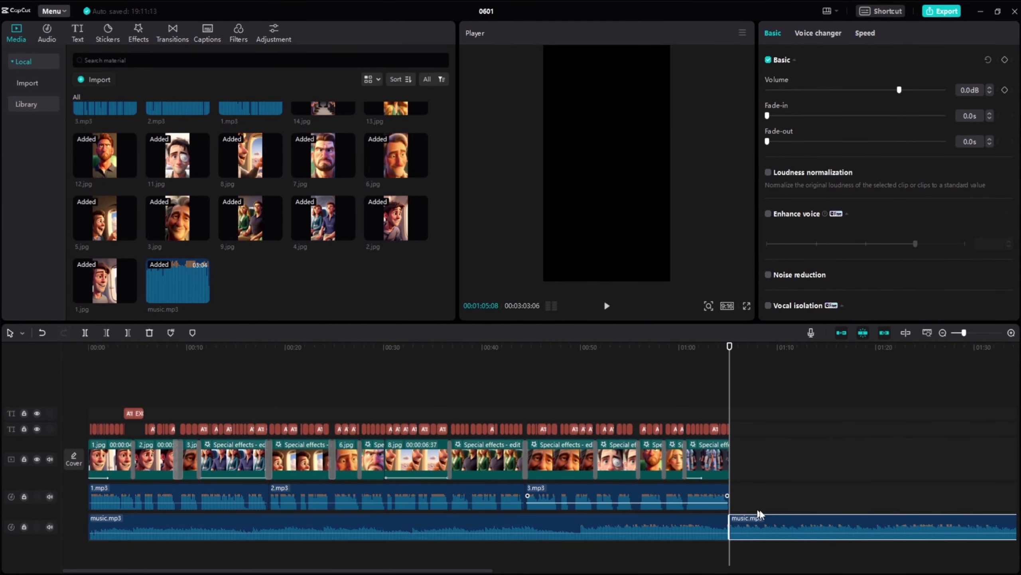
pyautogui.press('Delete')
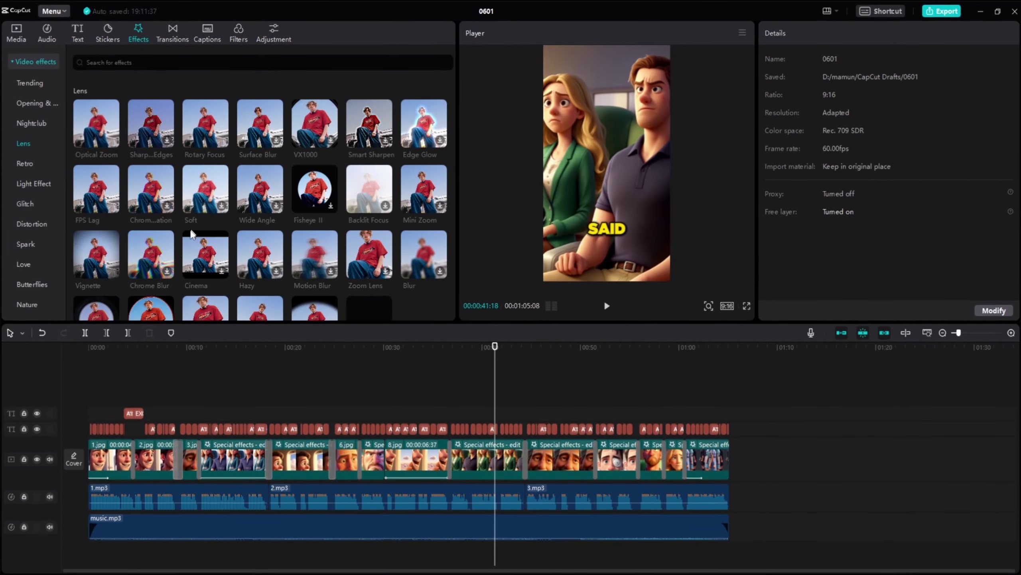
# Stretch a Vignette lens effect across the full video and add a Fire nature effect on a new layer.
pyautogui.click(25, 142)
pyautogui.moveTo(95, 204)
pyautogui.mouseDown()
pyautogui.moveTo(100, 397)
pyautogui.moveTo(731, 407)
pyautogui.mouseUp()
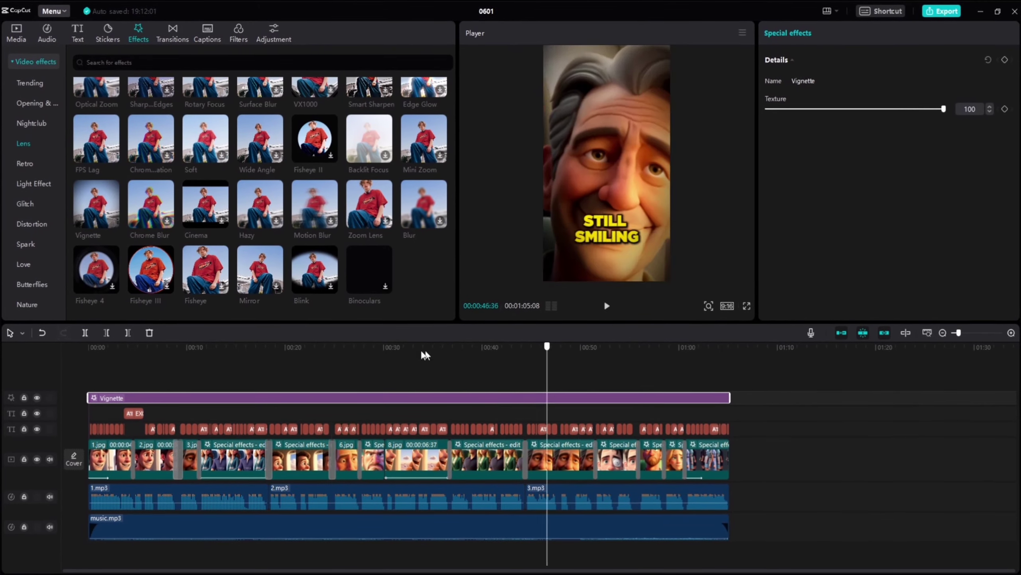
pyautogui.click(334, 348)
pyautogui.click(27, 252)
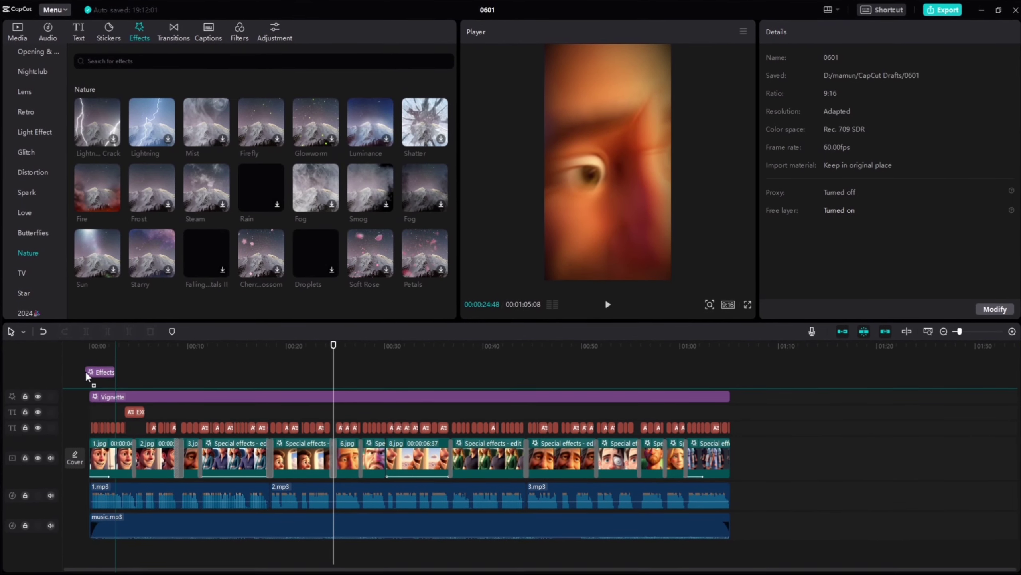